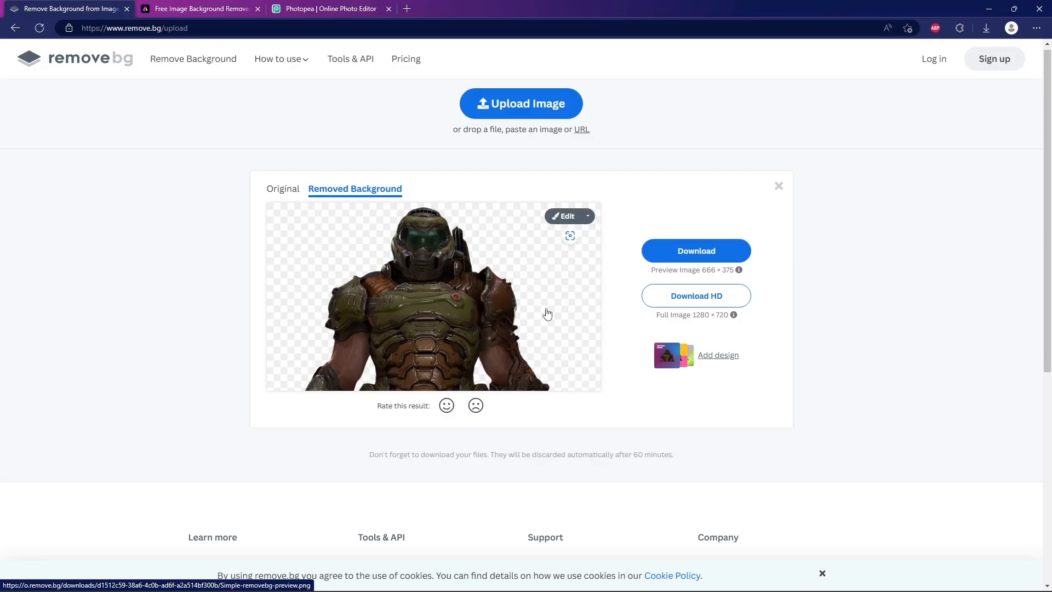
# Download the 666 × 375 preview of the soldier cutout and check the offer for the 1280 × 720 HD version
pyautogui.click(694, 259)
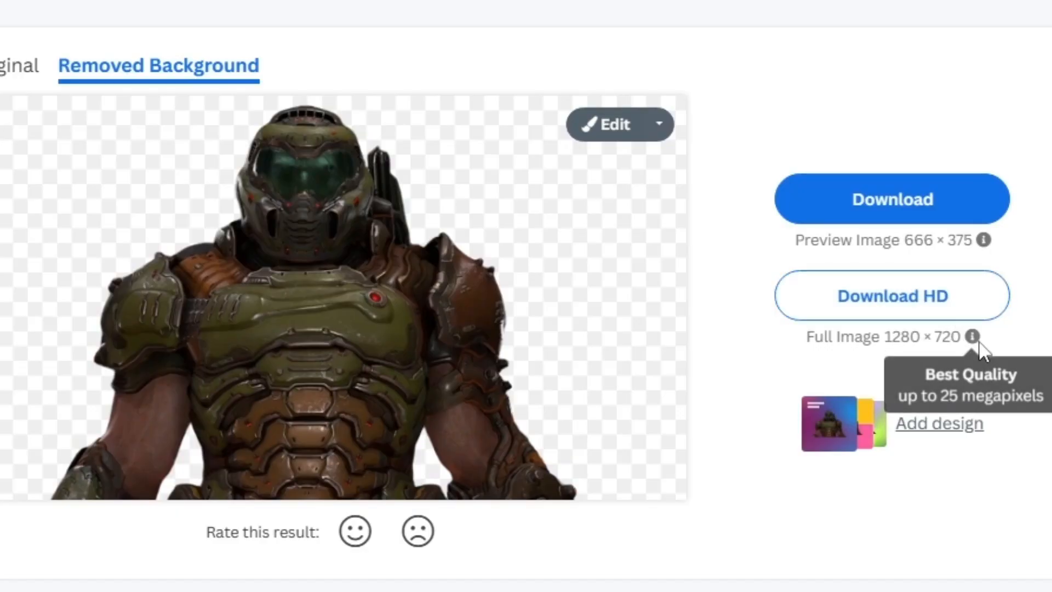
pyautogui.click(914, 282)
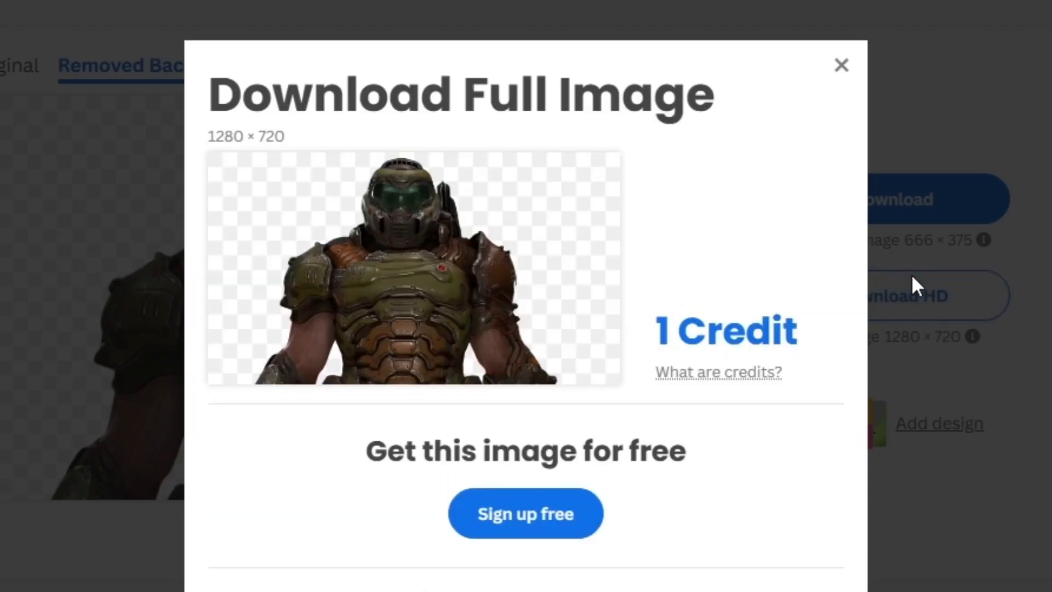
pyautogui.click(838, 67)
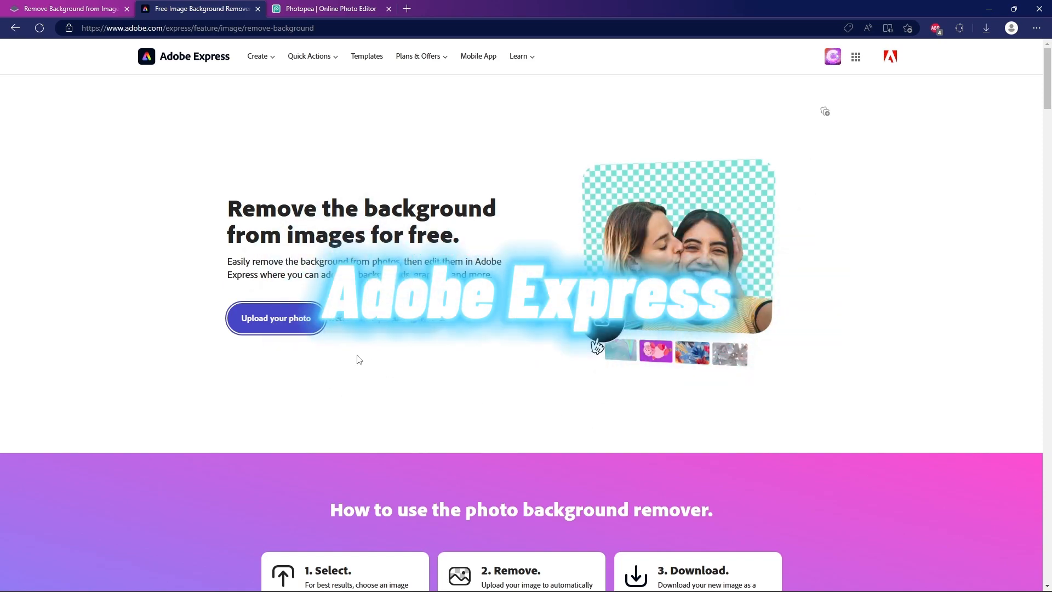
# Upload the armoured soldier image to Adobe Express's background remover and download the resulting cutout
pyautogui.click(299, 324)
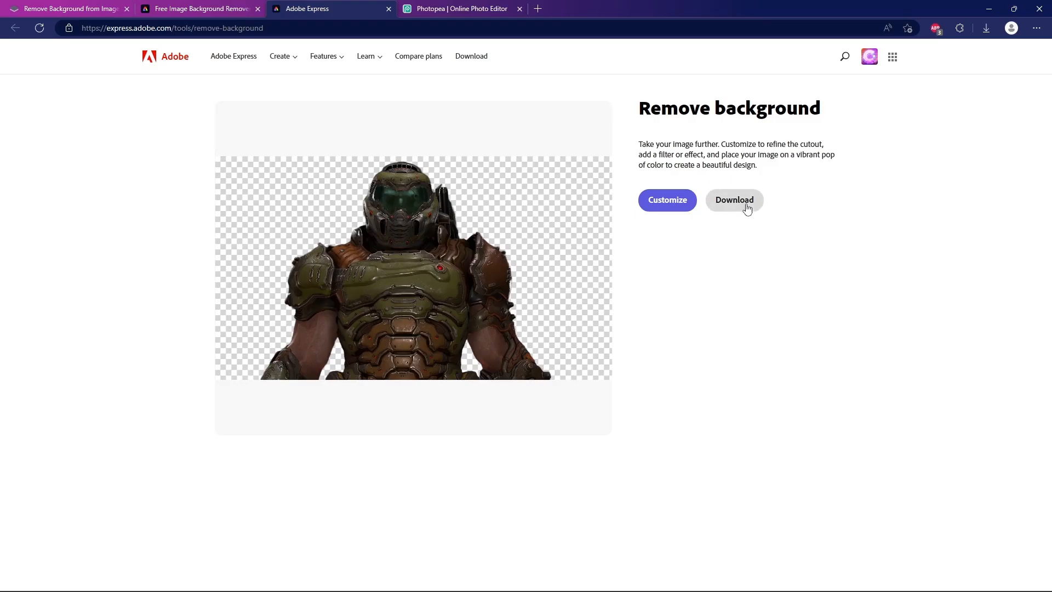
pyautogui.click(740, 203)
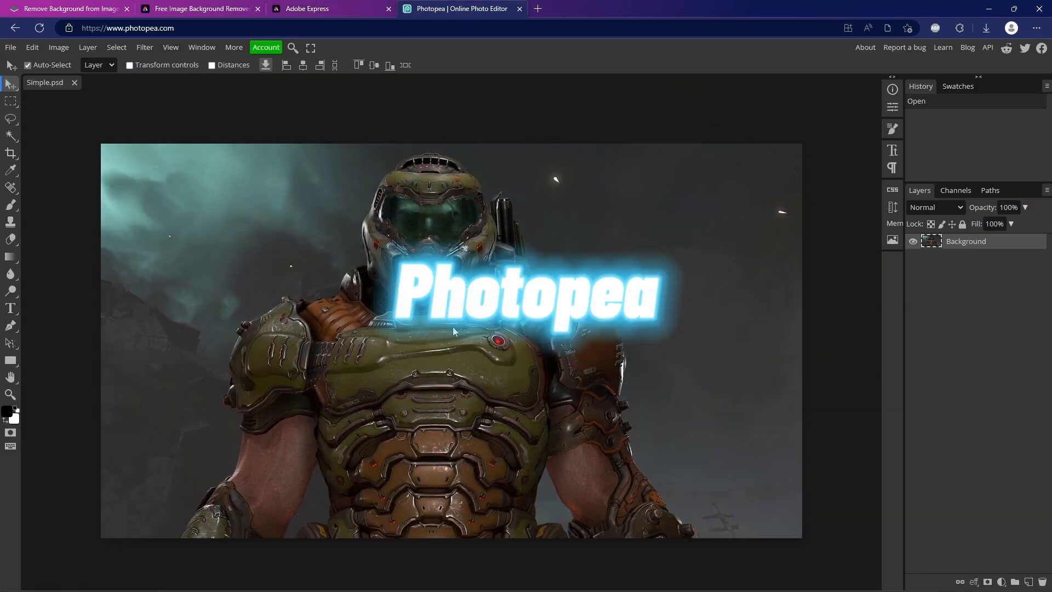
# In Photopea, remove the background of Simple.psd automatically
pyautogui.click(124, 49)
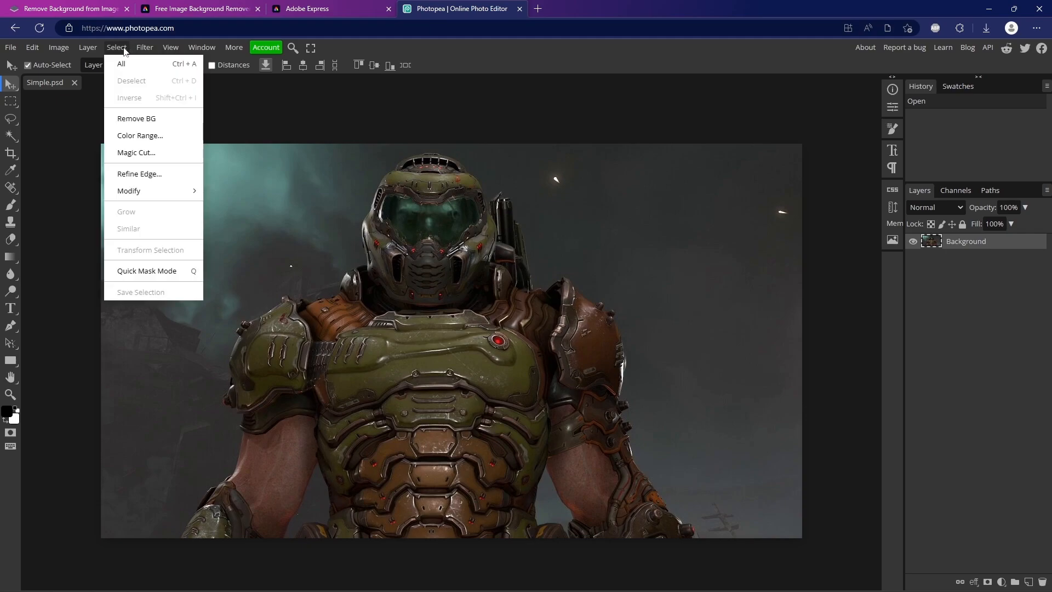
pyautogui.click(139, 118)
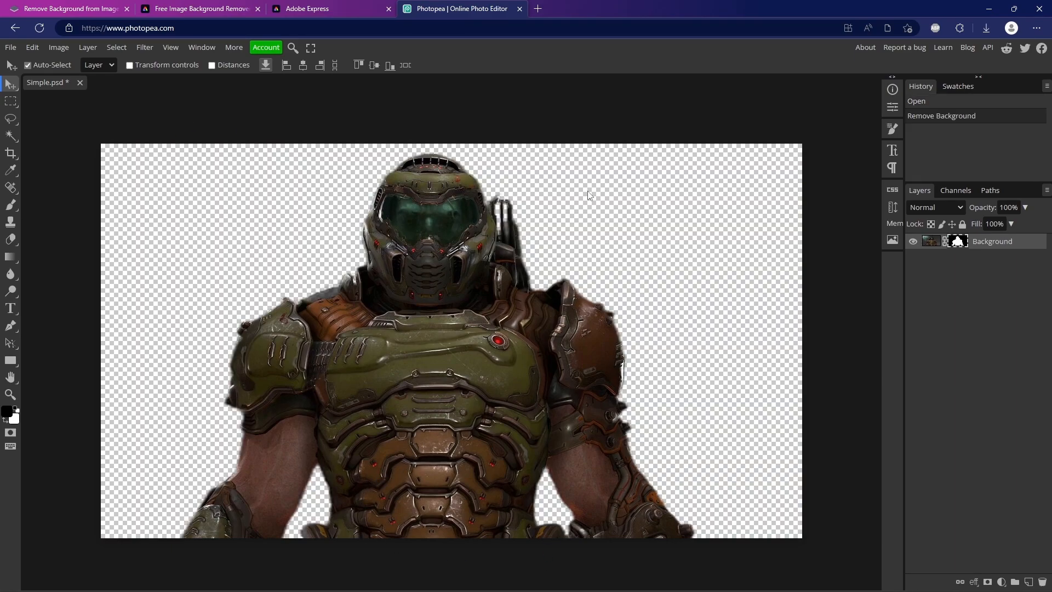
# Examine the cutout's edges up close around the soldier's helmet, the gear behind it and both shoulders
pyautogui.click(11, 394)
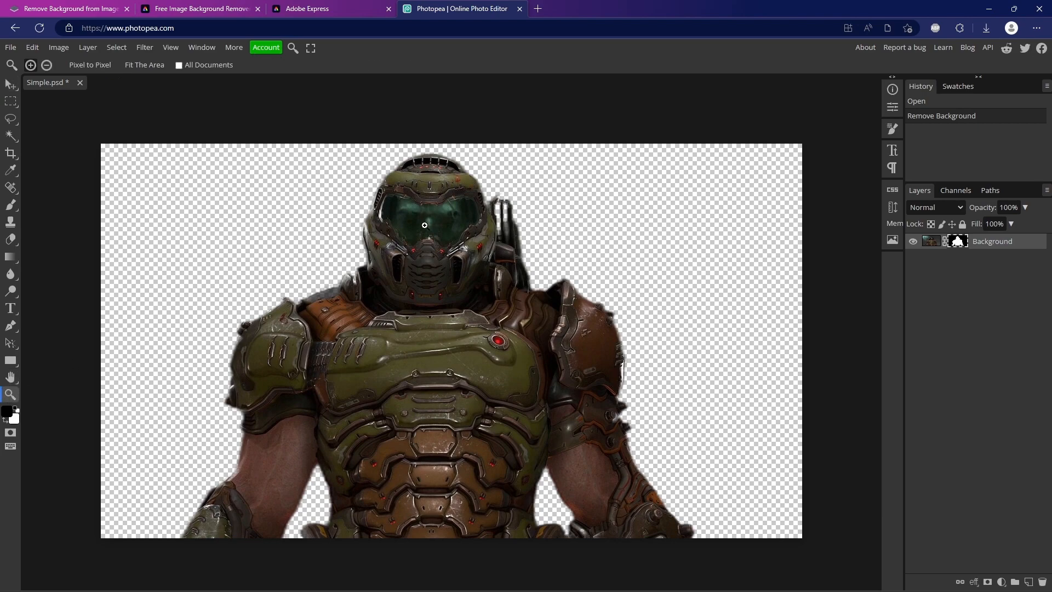
pyautogui.scroll(5, 373, 236)
pyautogui.scroll(3, 270, 404)
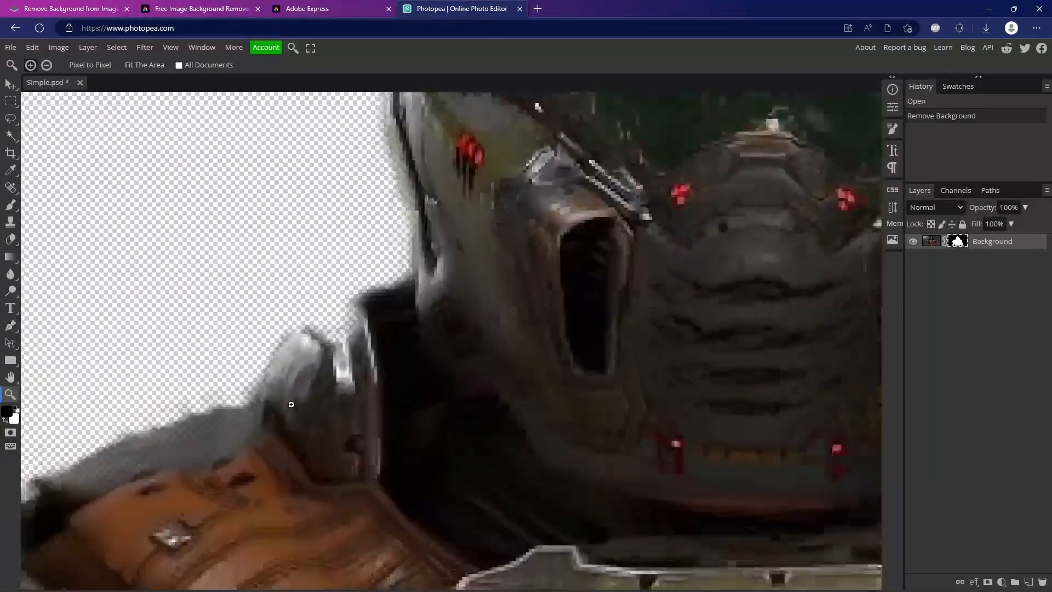
pyautogui.scroll(-5, 228, 426)
pyautogui.scroll(4, 849, 359)
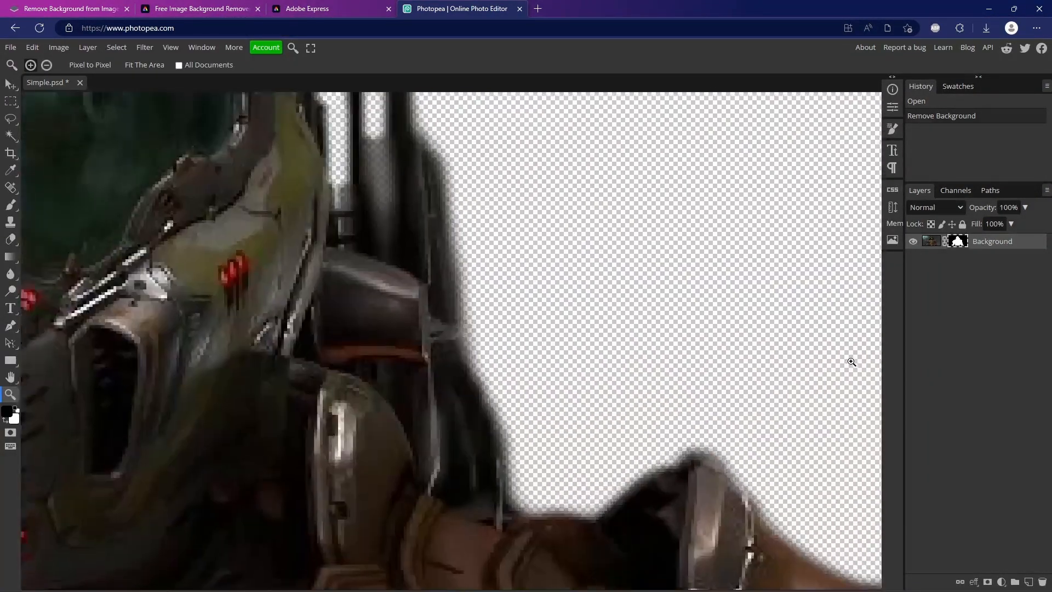
pyautogui.scroll(-5, 502, 507)
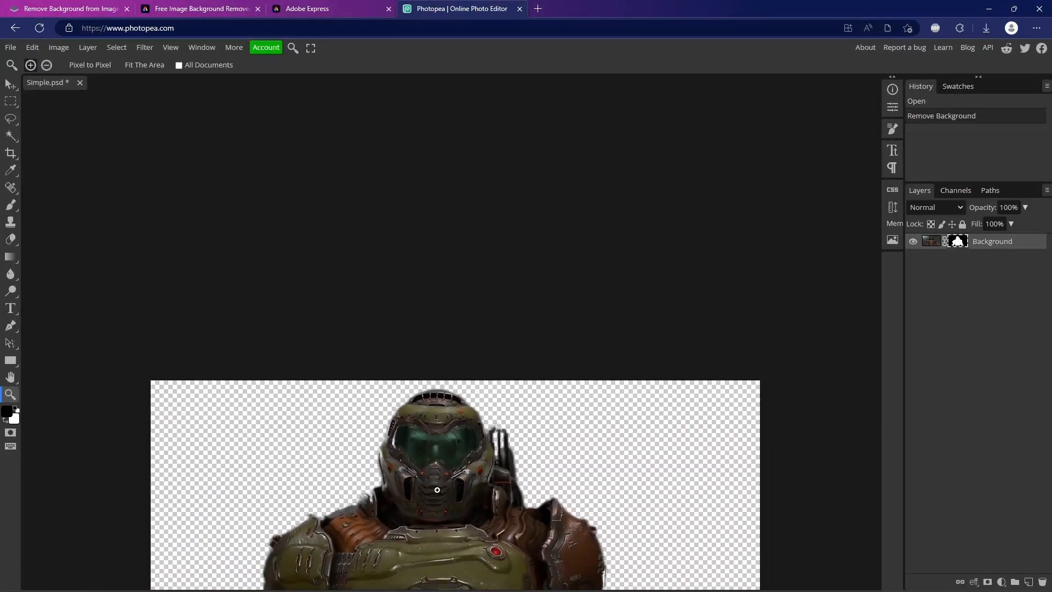
pyautogui.scroll(1, 431, 457)
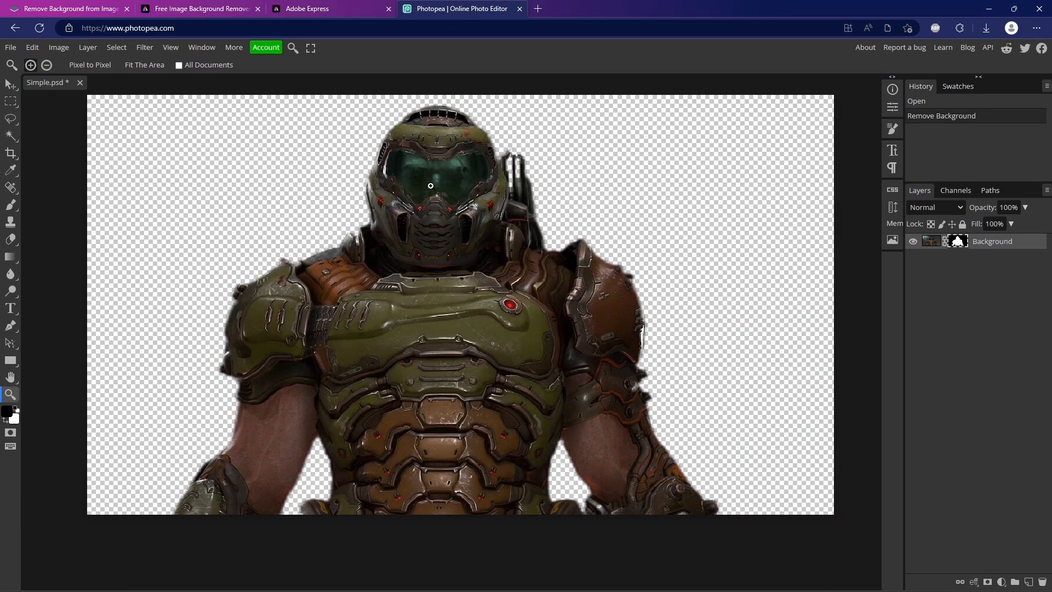
pyautogui.scroll(1, 433, 192)
pyautogui.scroll(5, 788, 364)
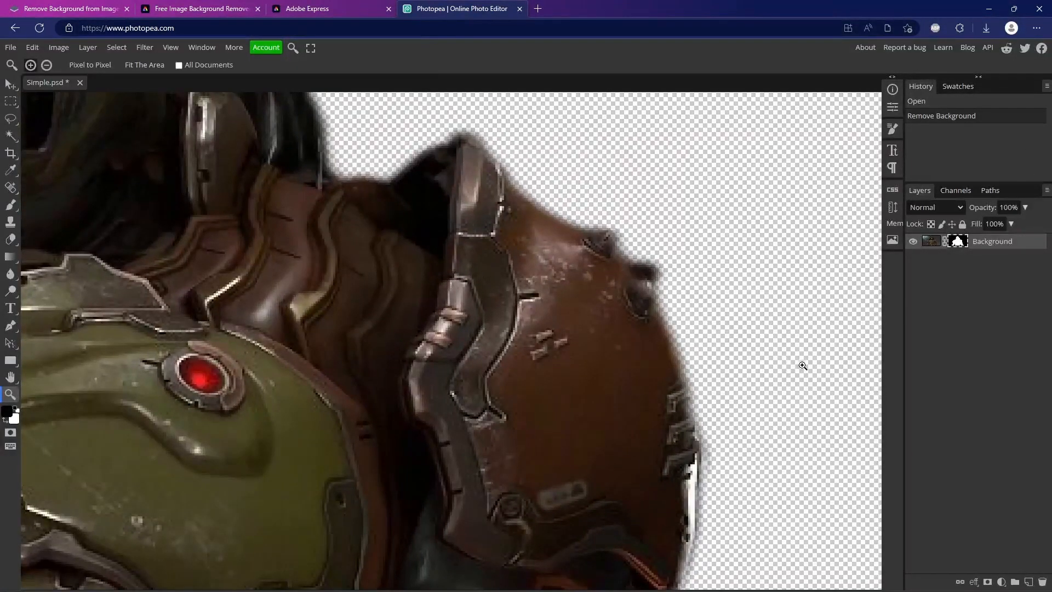
pyautogui.scroll(-6, 803, 366)
pyautogui.scroll(1, 758, 331)
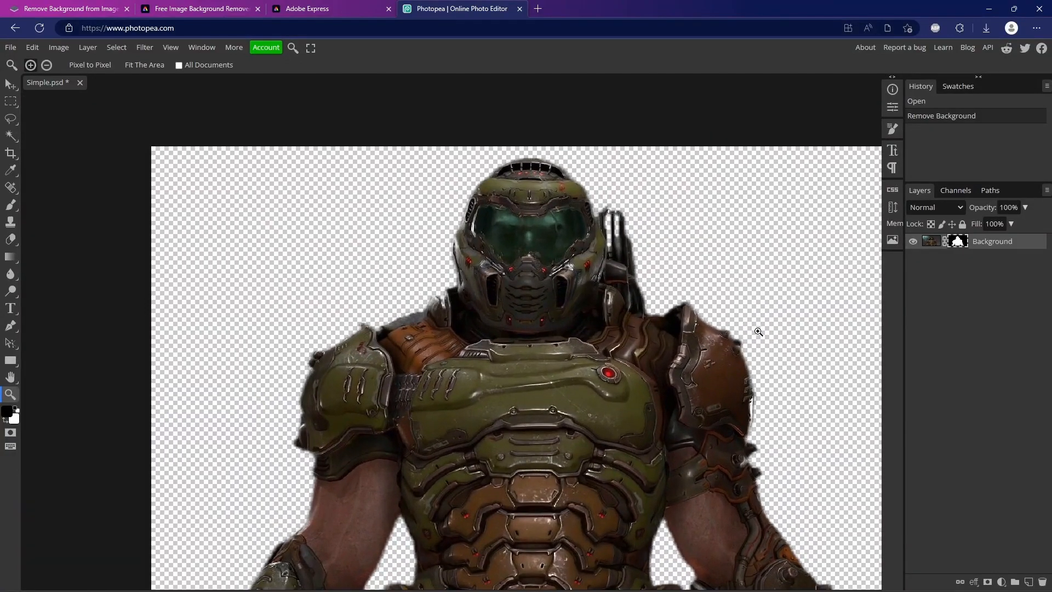
pyautogui.scroll(-1, 685, 289)
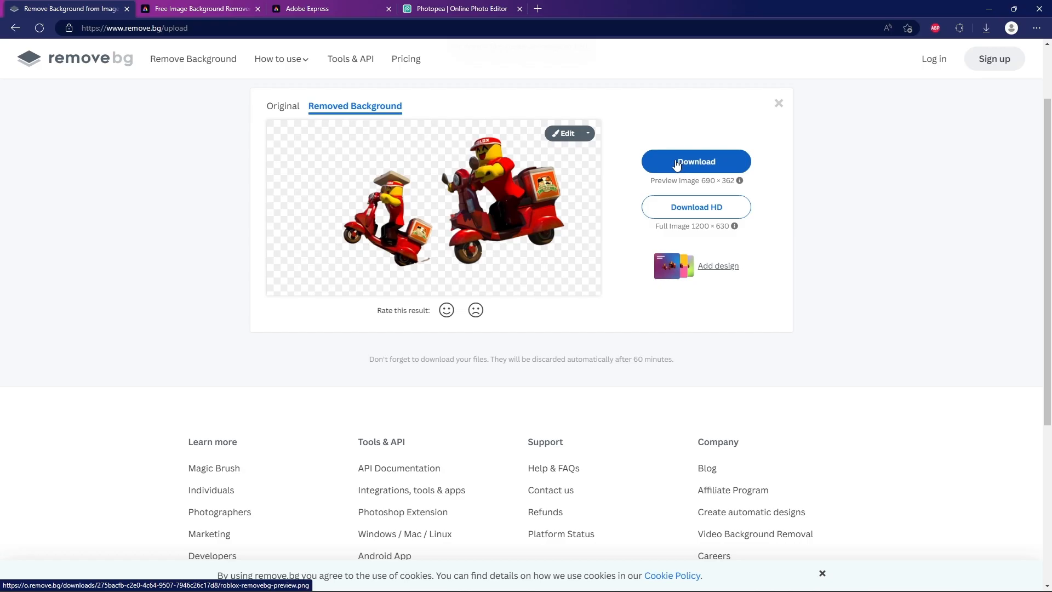
# Switch to Photopea, remove the background of roblox.psd automatically and inspect the cutout of the two scooter riders
pyautogui.click(678, 165)
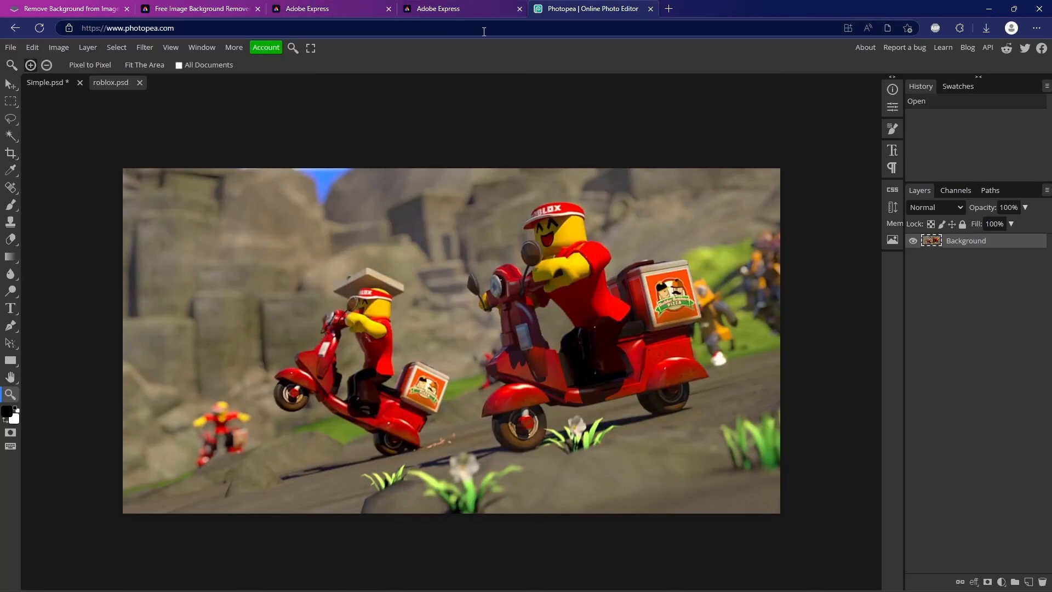
pyautogui.click(142, 49)
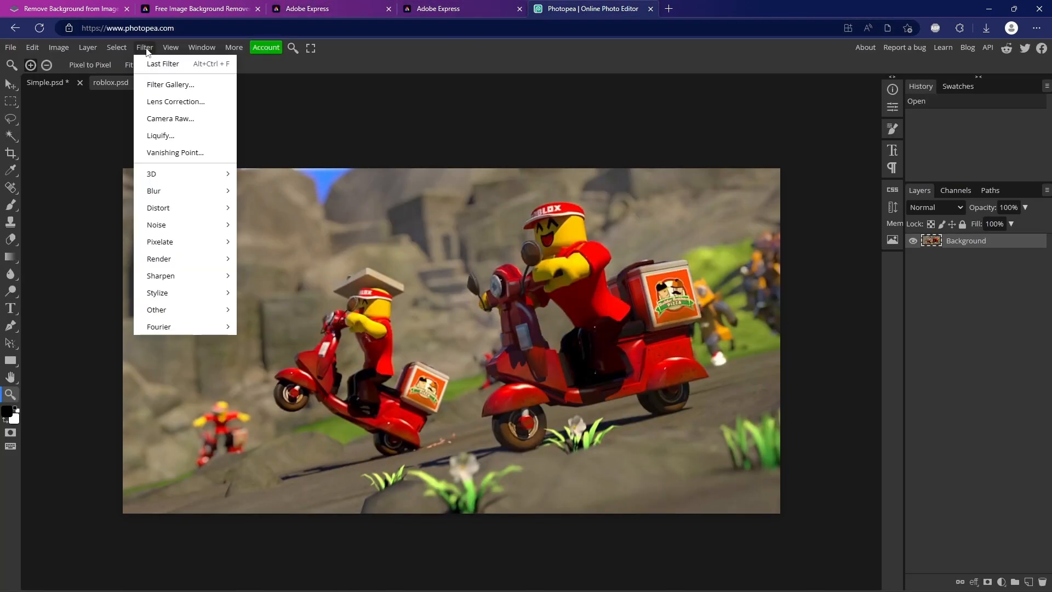
pyautogui.moveTo(115, 51)
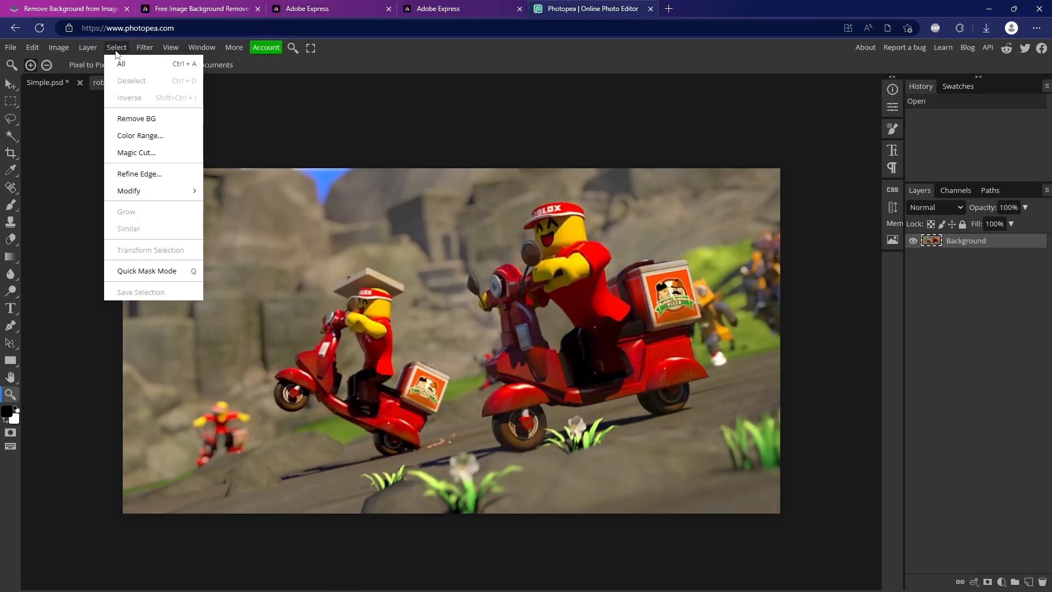
pyautogui.click(162, 118)
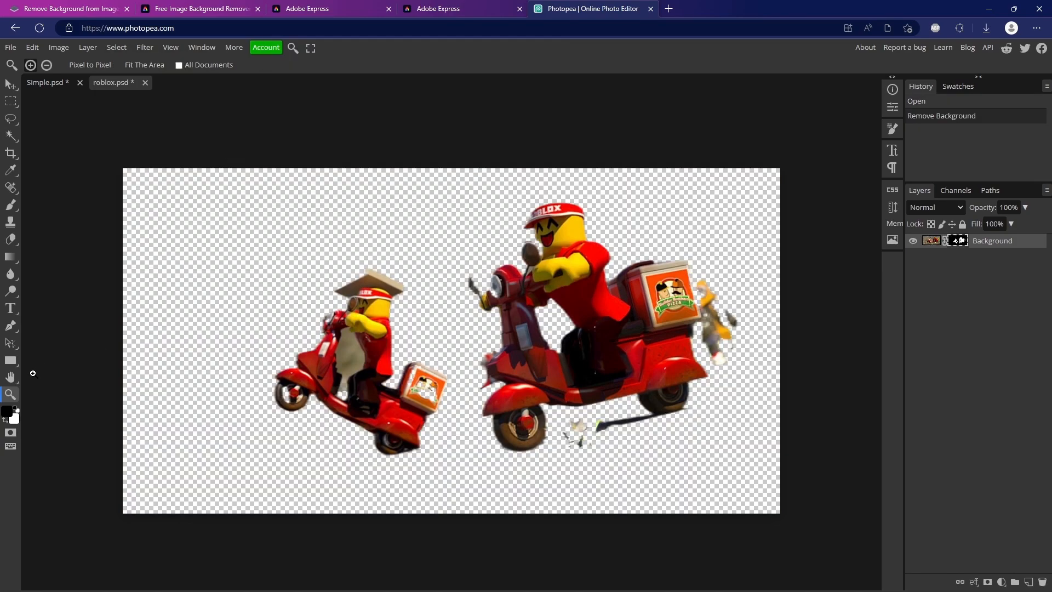
pyautogui.scroll(5, 604, 444)
pyautogui.scroll(-3, 614, 444)
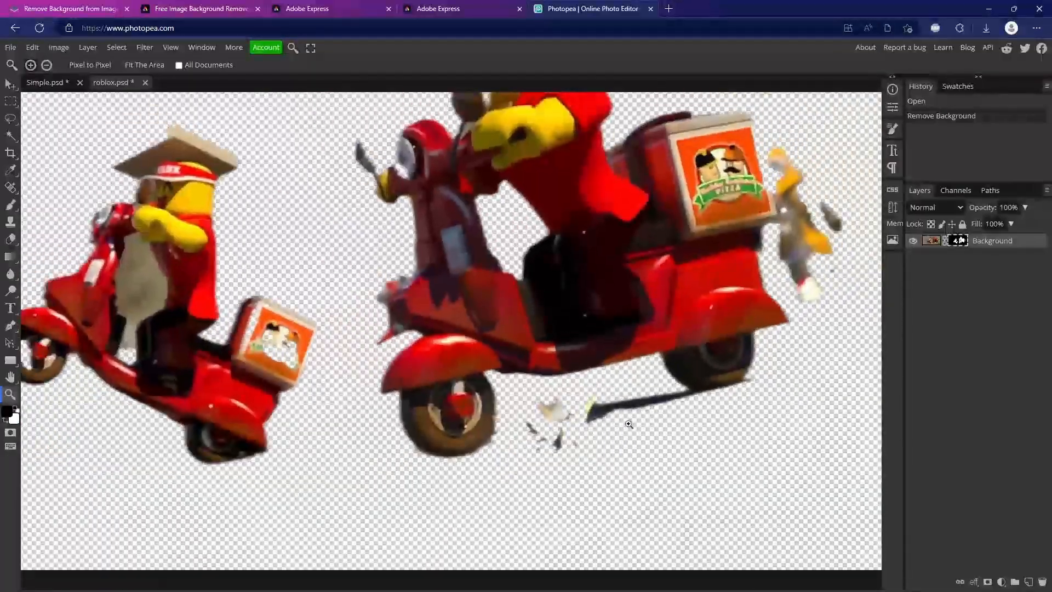
pyautogui.scroll(-4, 836, 182)
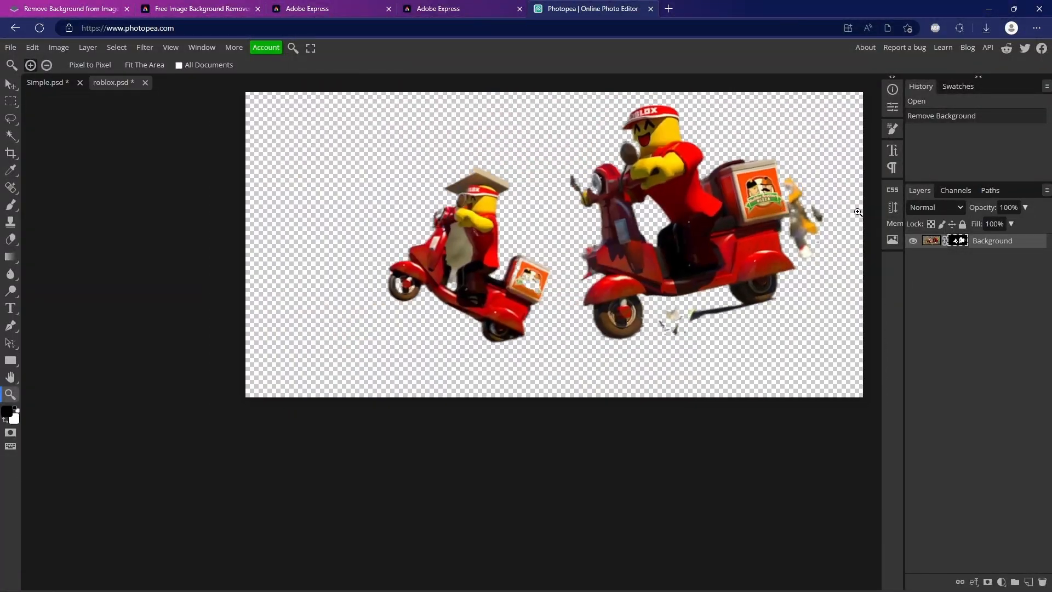
pyautogui.scroll(3, 649, 165)
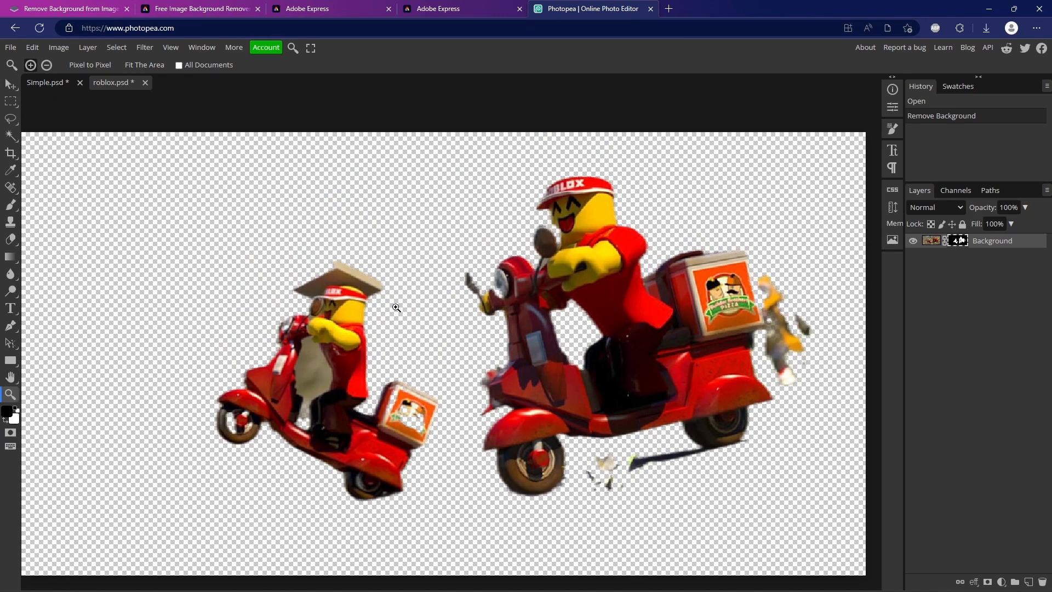
pyautogui.scroll(-1, 380, 315)
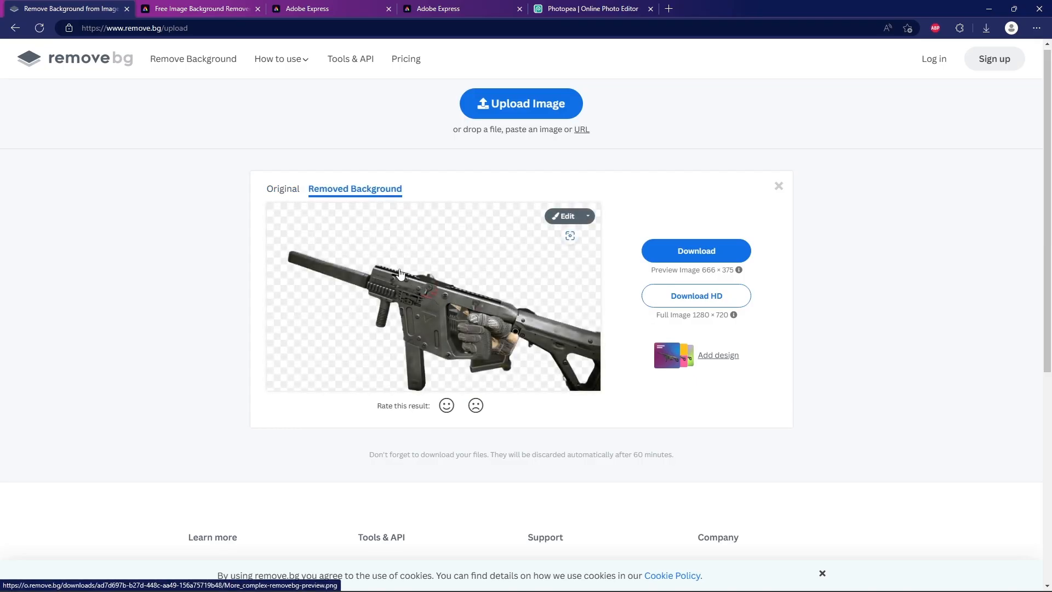
# Compare the original gun image with its background-removed version in remove.bg
pyautogui.click(281, 197)
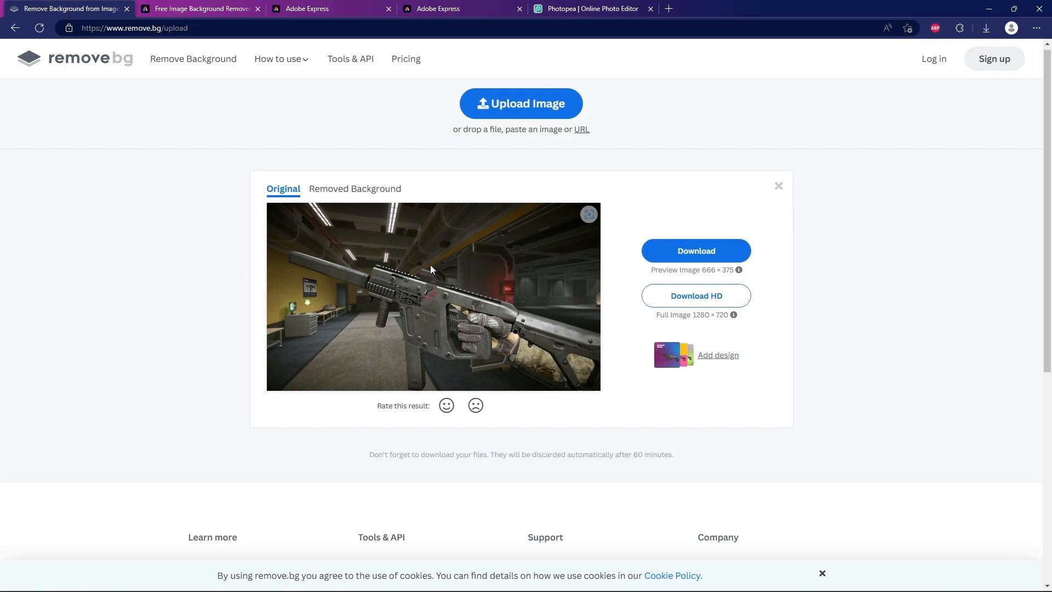
pyautogui.click(310, 193)
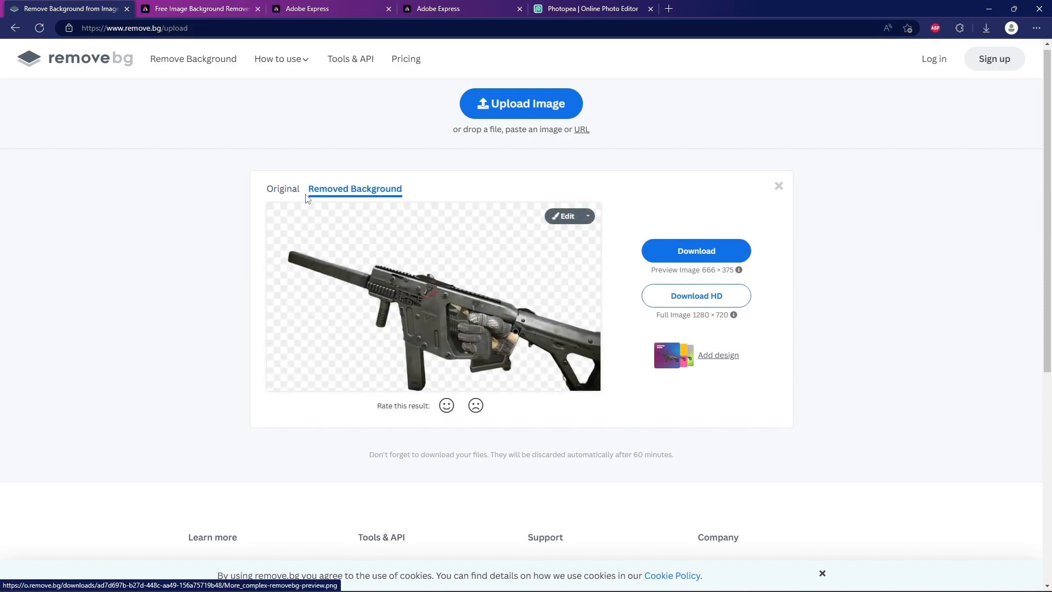
pyautogui.click(283, 188)
pyautogui.click(376, 187)
pyautogui.click(290, 191)
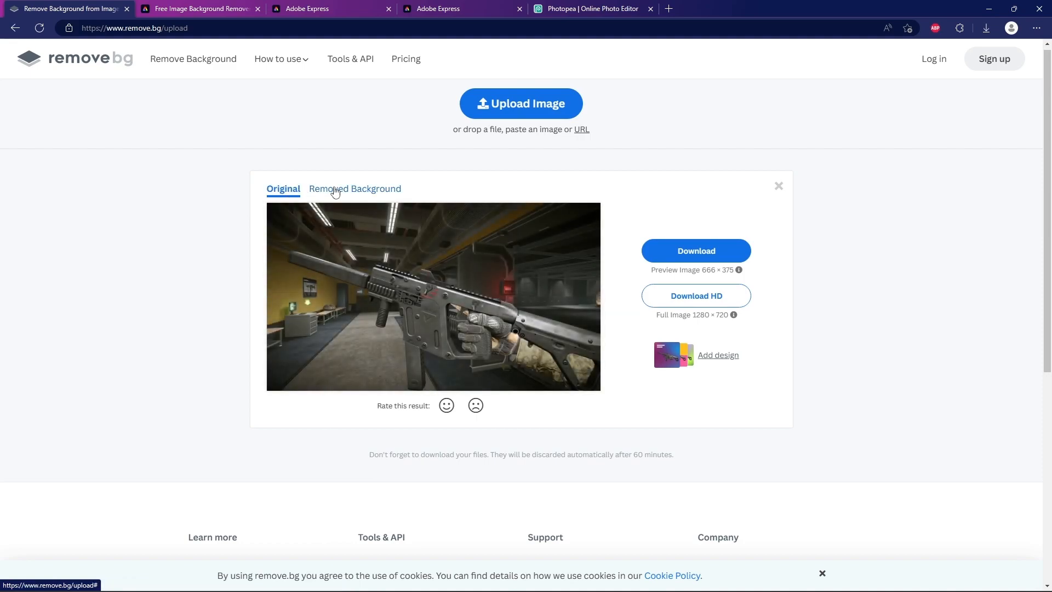
pyautogui.click(336, 192)
pyautogui.click(280, 188)
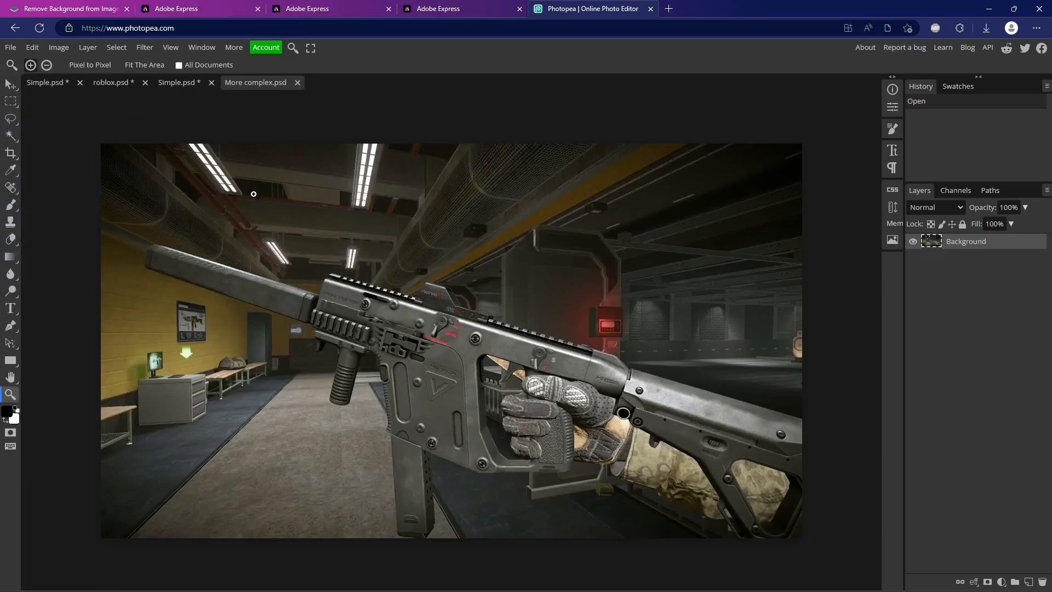
# In Photopea, remove the background of More complex.psd automatically
pyautogui.click(143, 48)
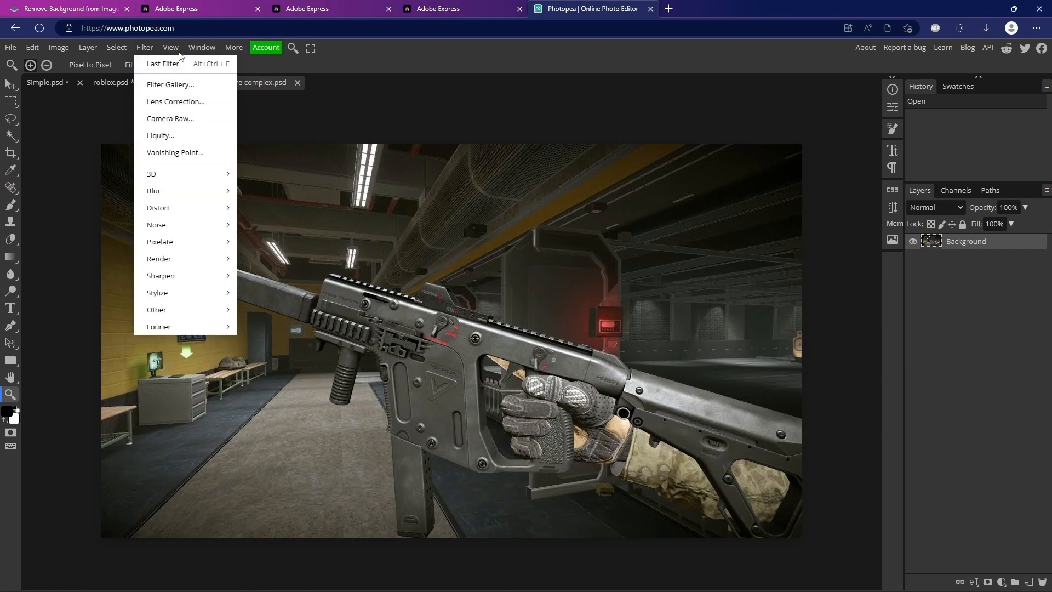
pyautogui.moveTo(116, 47)
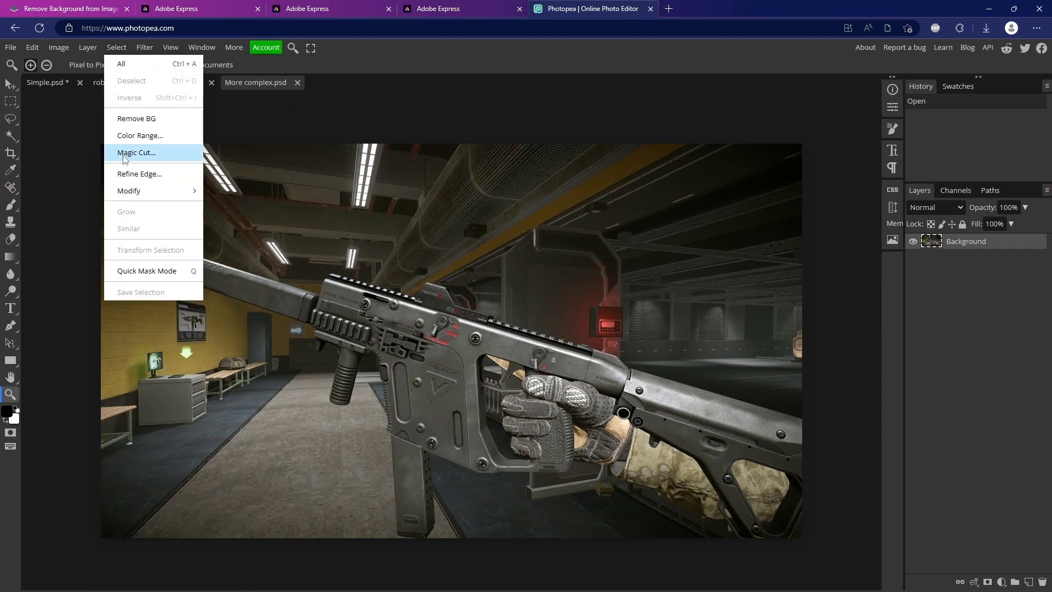
pyautogui.click(143, 118)
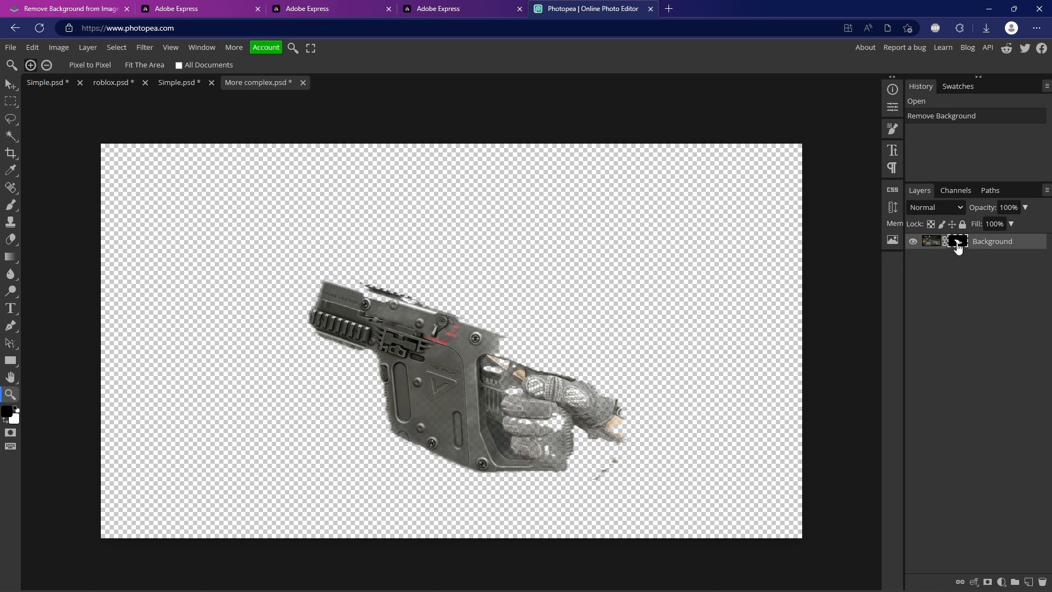
# Brush the gun's missing barrel back into the layer mask with white and paint out the surplus background above it with black
pyautogui.click(8, 209)
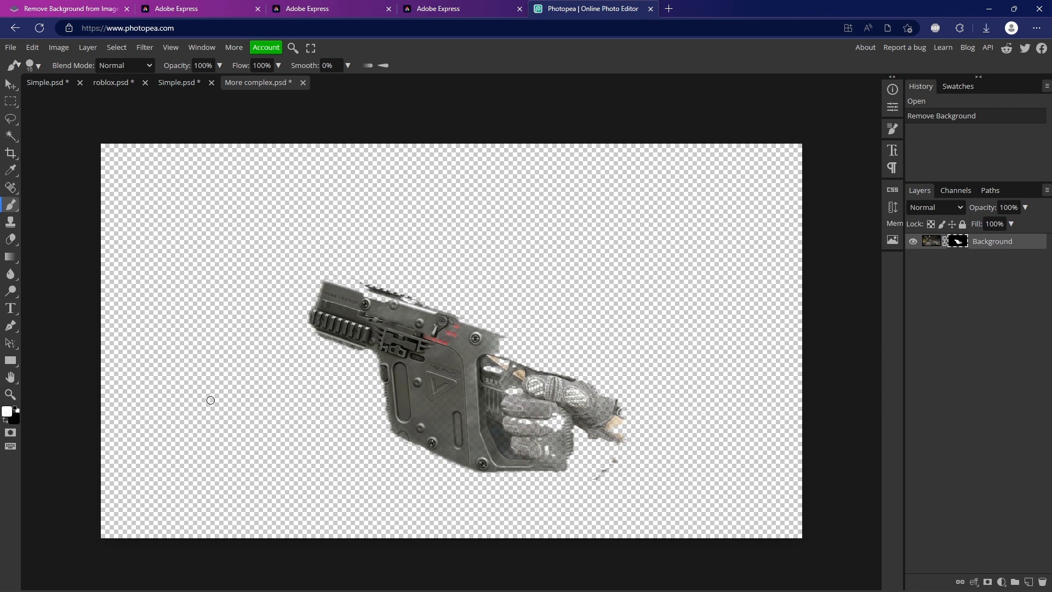
pyautogui.moveTo(328, 328)
pyautogui.mouseDown()
pyautogui.moveTo(383, 281)
pyautogui.moveTo(316, 189)
pyautogui.mouseUp()
pyautogui.moveTo(315, 296)
pyautogui.mouseDown()
pyautogui.moveTo(272, 293)
pyautogui.moveTo(117, 223)
pyautogui.moveTo(117, 259)
pyautogui.moveTo(128, 246)
pyautogui.moveTo(129, 260)
pyautogui.mouseUp()
pyautogui.press('x')
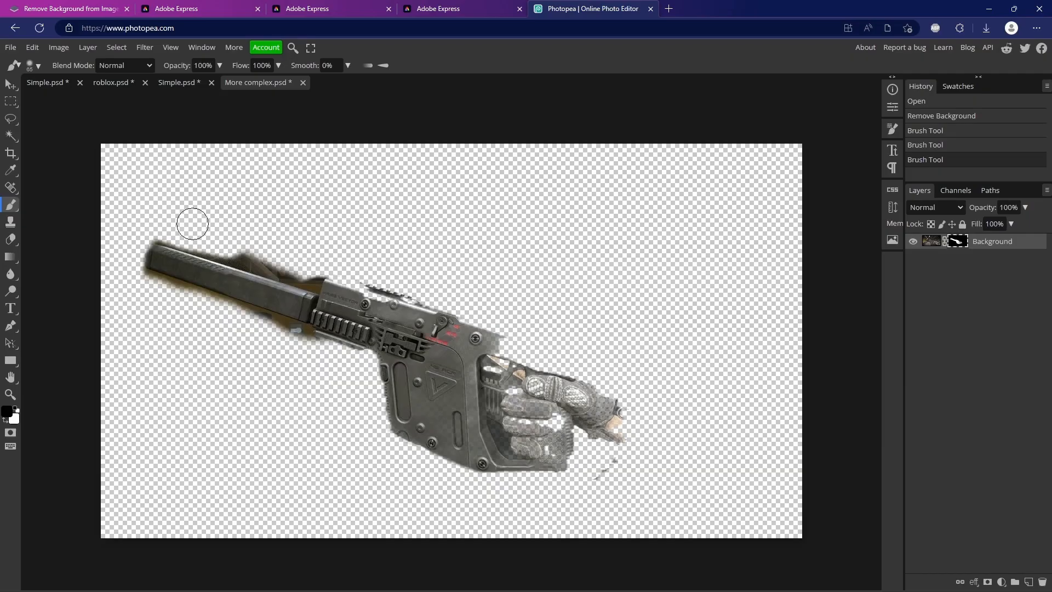
pyautogui.moveTo(242, 247); pyautogui.dragTo(300, 266)
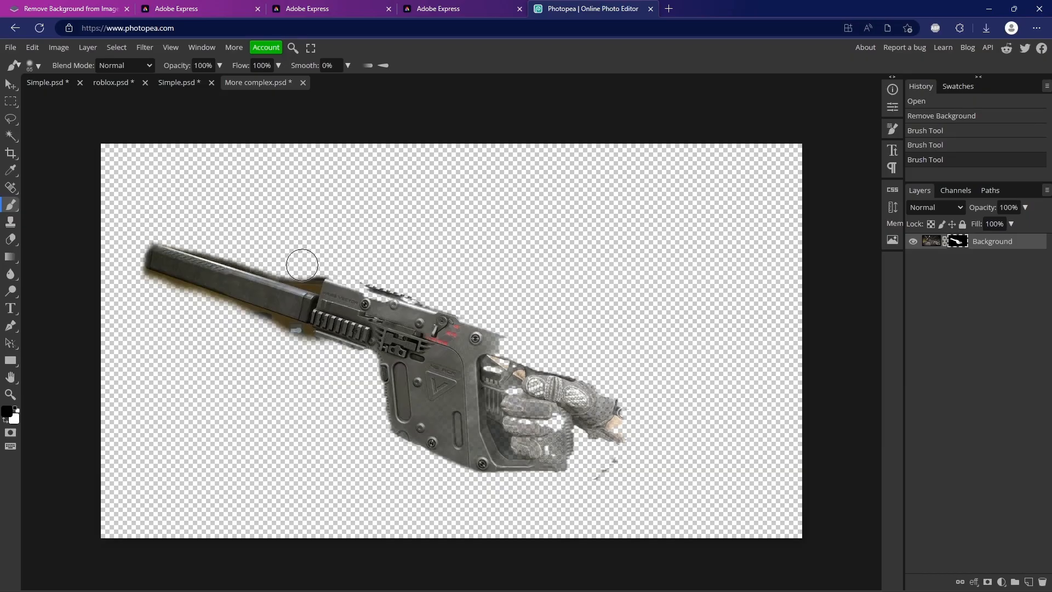
# Paint black over the entire gun and gloved hand on the layer mask to hide them completely
pyautogui.moveTo(159, 234)
pyautogui.mouseDown()
pyautogui.moveTo(175, 305)
pyautogui.moveTo(266, 321)
pyautogui.moveTo(504, 317)
pyautogui.moveTo(633, 415)
pyautogui.moveTo(531, 461)
pyautogui.moveTo(416, 408)
pyautogui.mouseUp()
pyautogui.moveTo(557, 416); pyautogui.dragTo(593, 410)
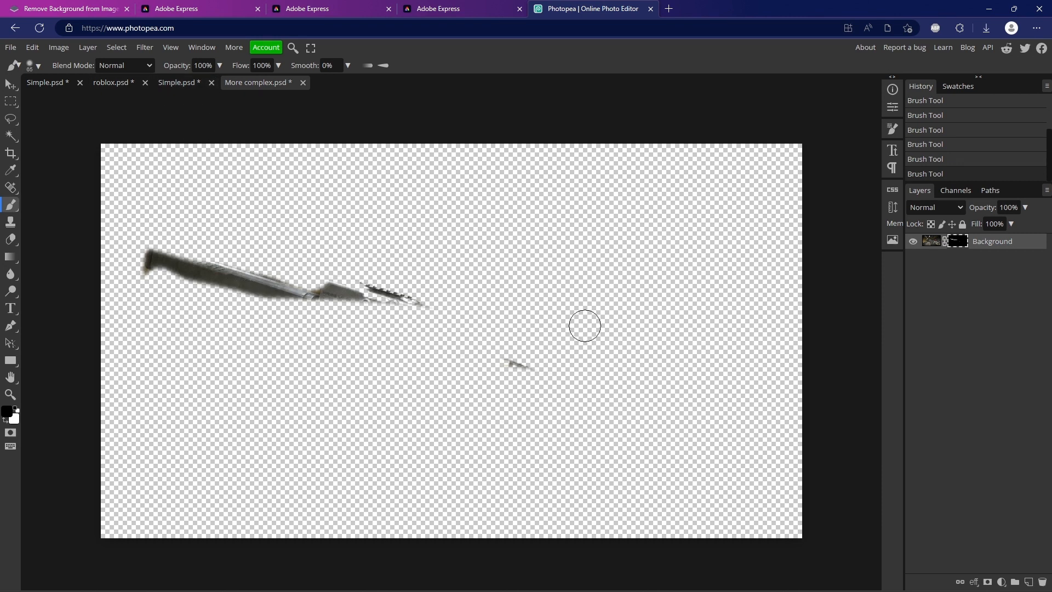
pyautogui.moveTo(482, 347)
pyautogui.mouseDown()
pyautogui.moveTo(387, 296)
pyautogui.moveTo(286, 273)
pyautogui.moveTo(181, 280)
pyautogui.moveTo(145, 241)
pyautogui.mouseUp()
pyautogui.moveTo(272, 287); pyautogui.dragTo(353, 300)
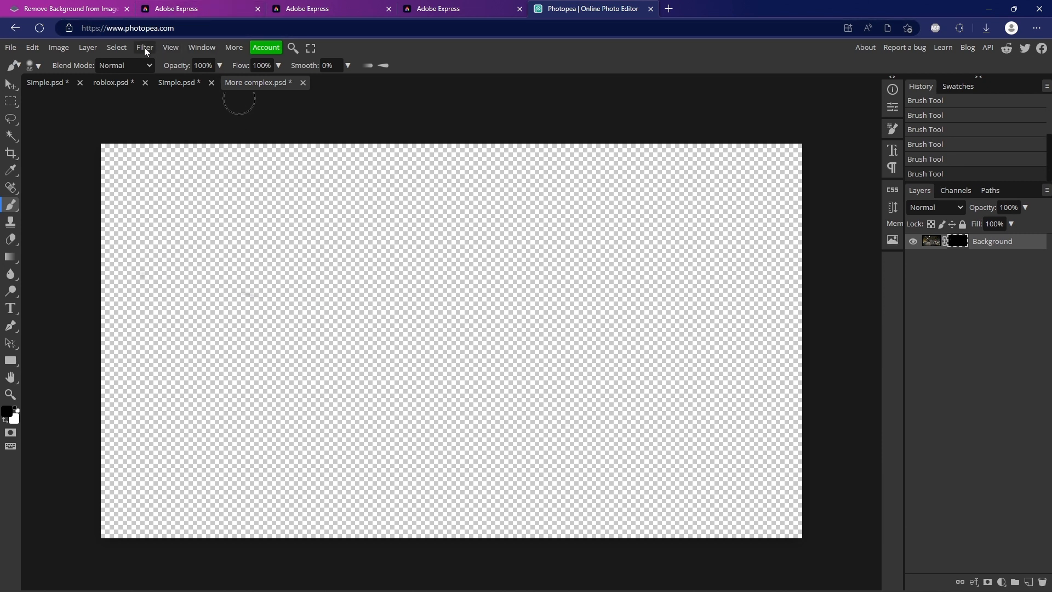